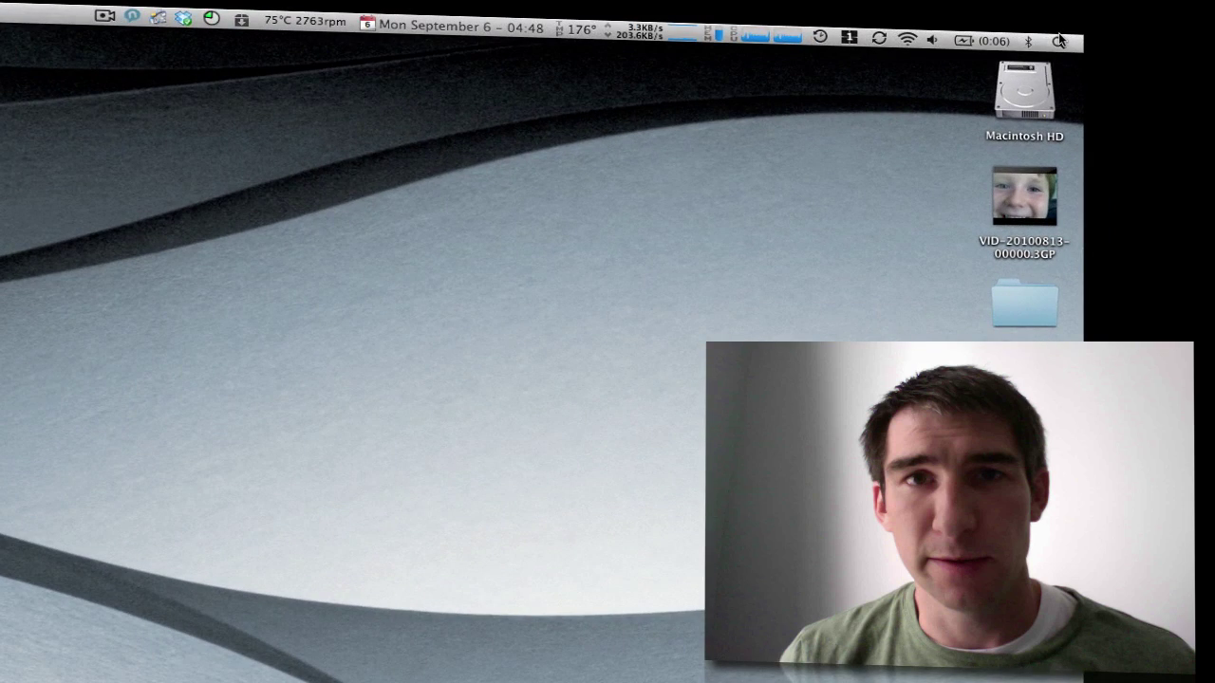
# Launch TextEdit from Spotlight, move the new window right, and type test123.
pyautogui.click(1100, 56)
pyautogui.write('t')
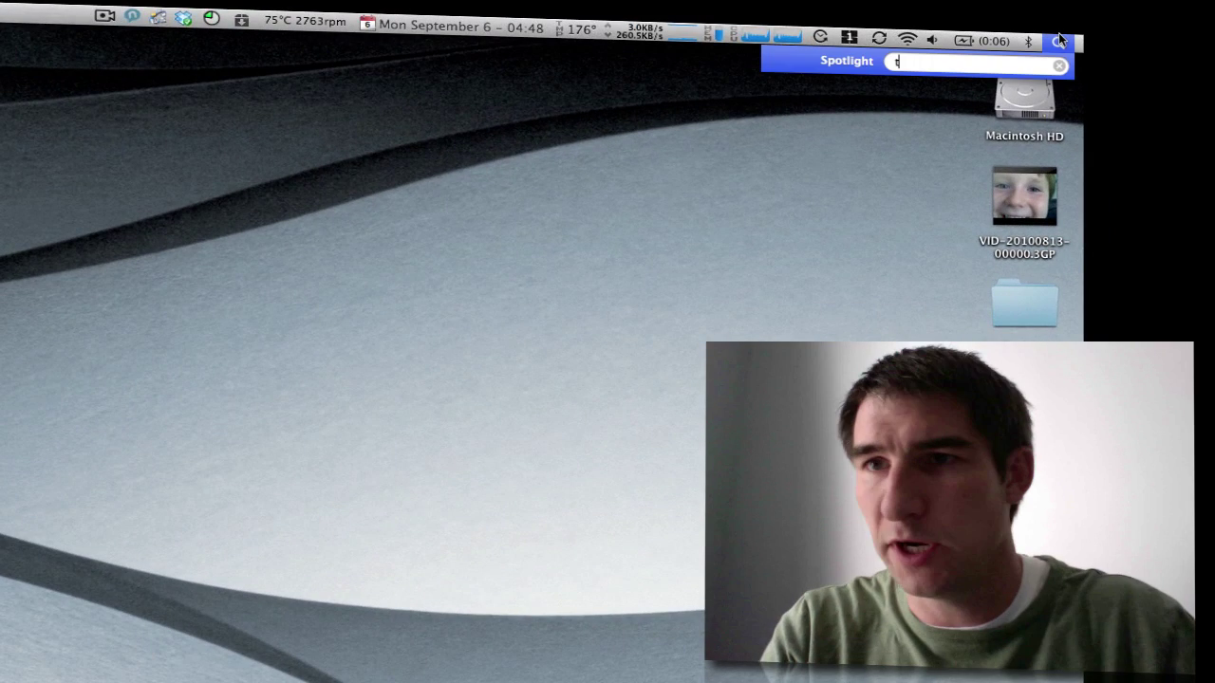
pyautogui.write('extedit')
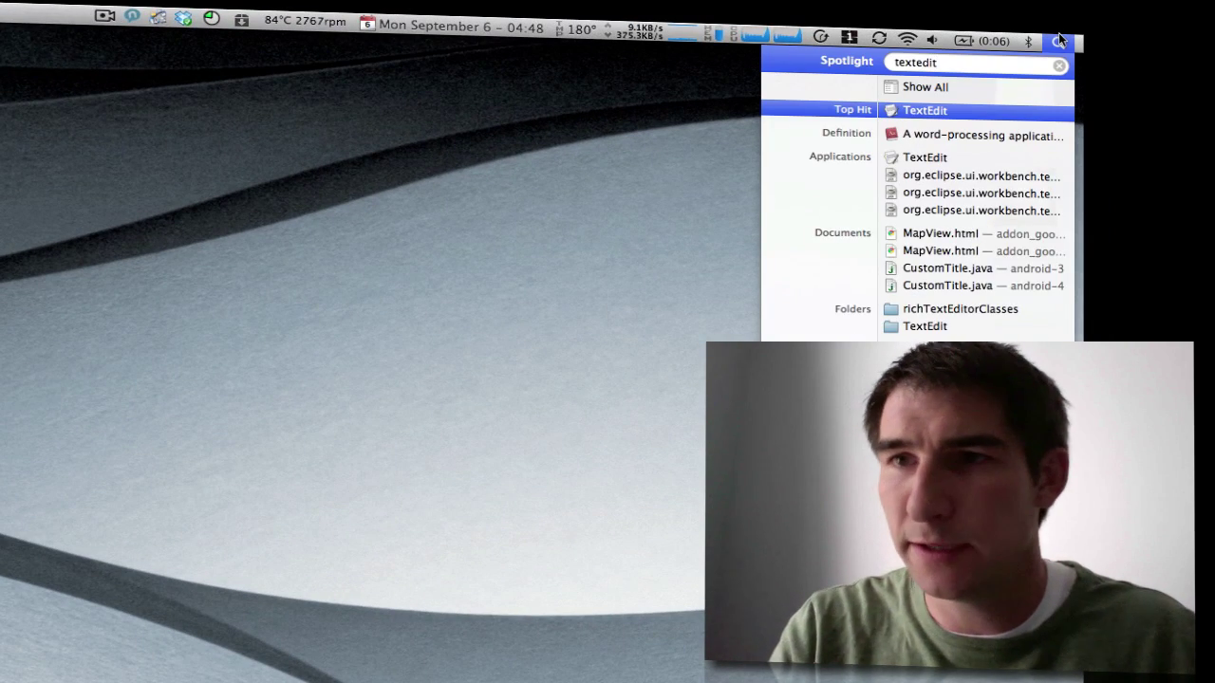
pyautogui.press('Return')
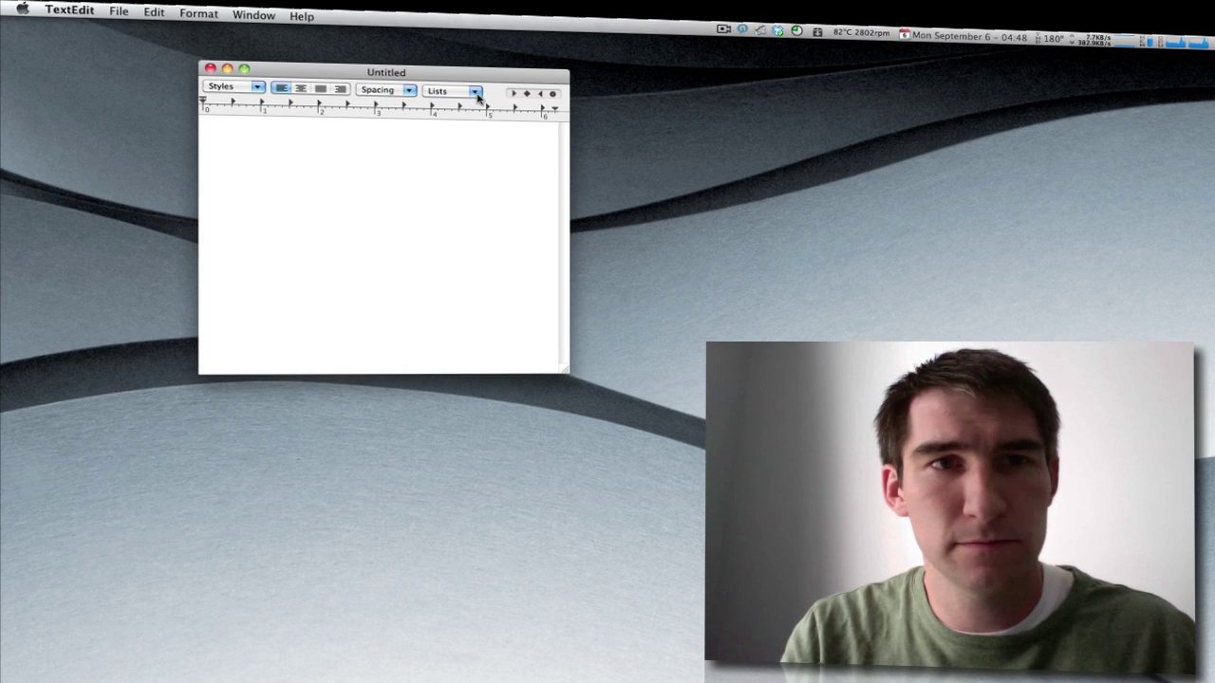
pyautogui.moveTo(447, 76); pyautogui.dragTo(812, 119)
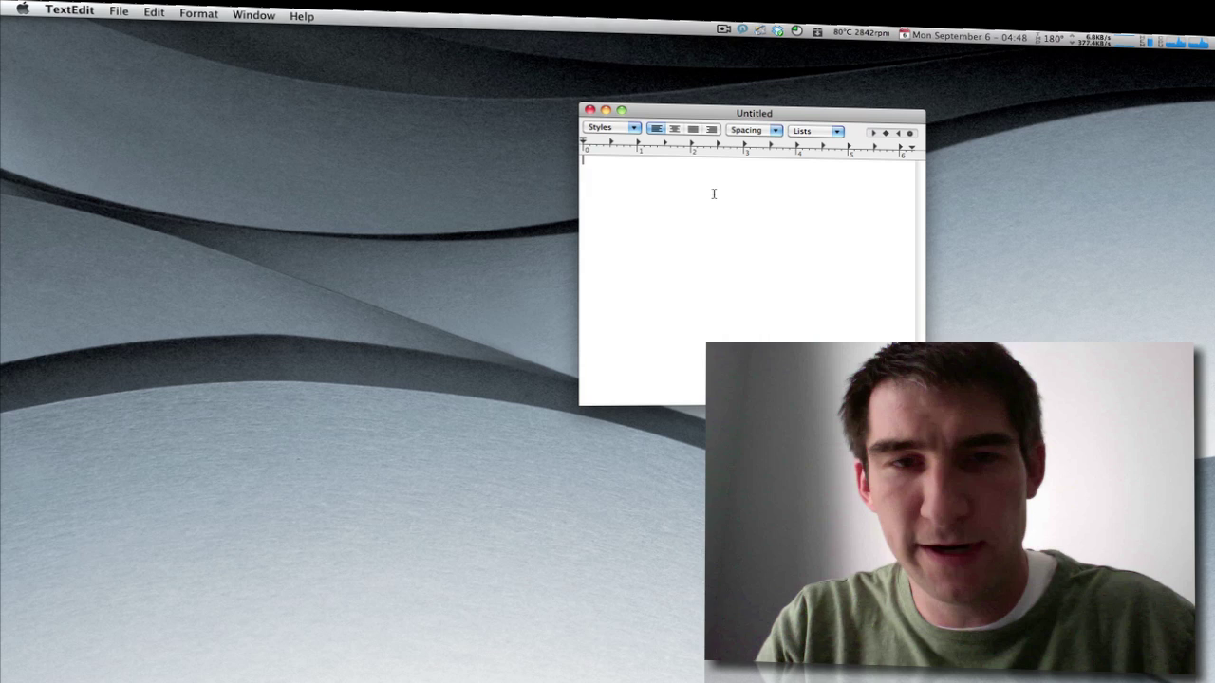
pyautogui.write('test123')
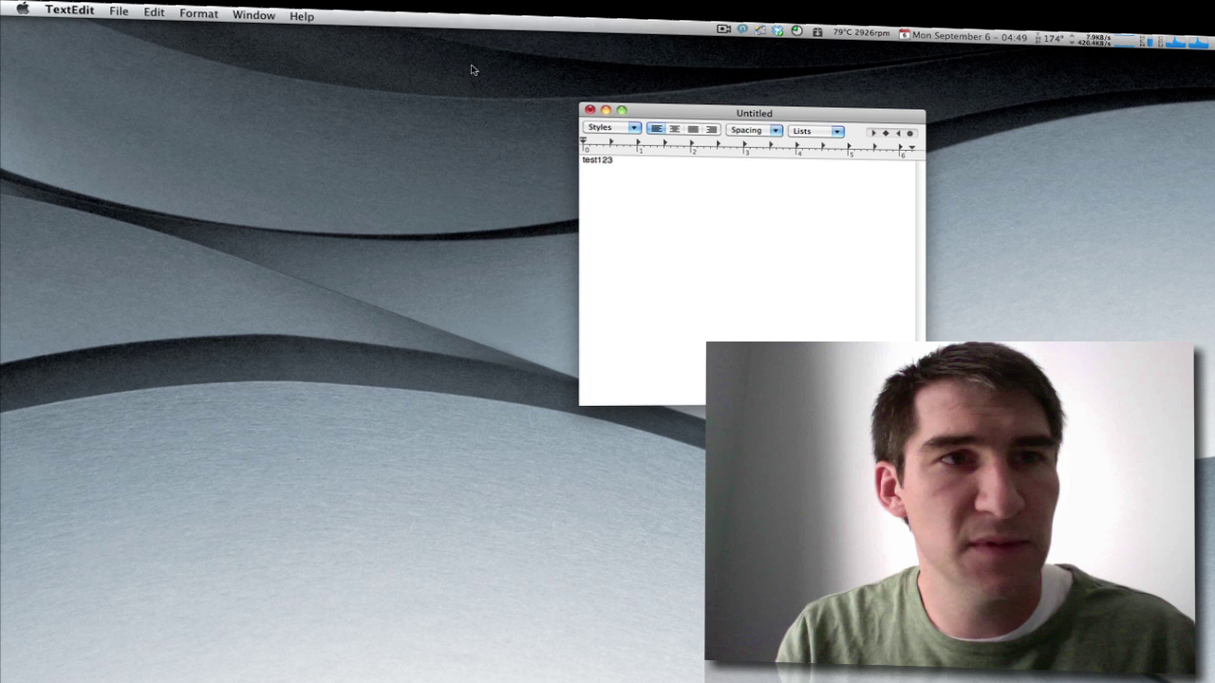
# Save the document with File > Save as Untitled.rtf on the Desktop.
pyautogui.click(114, 10)
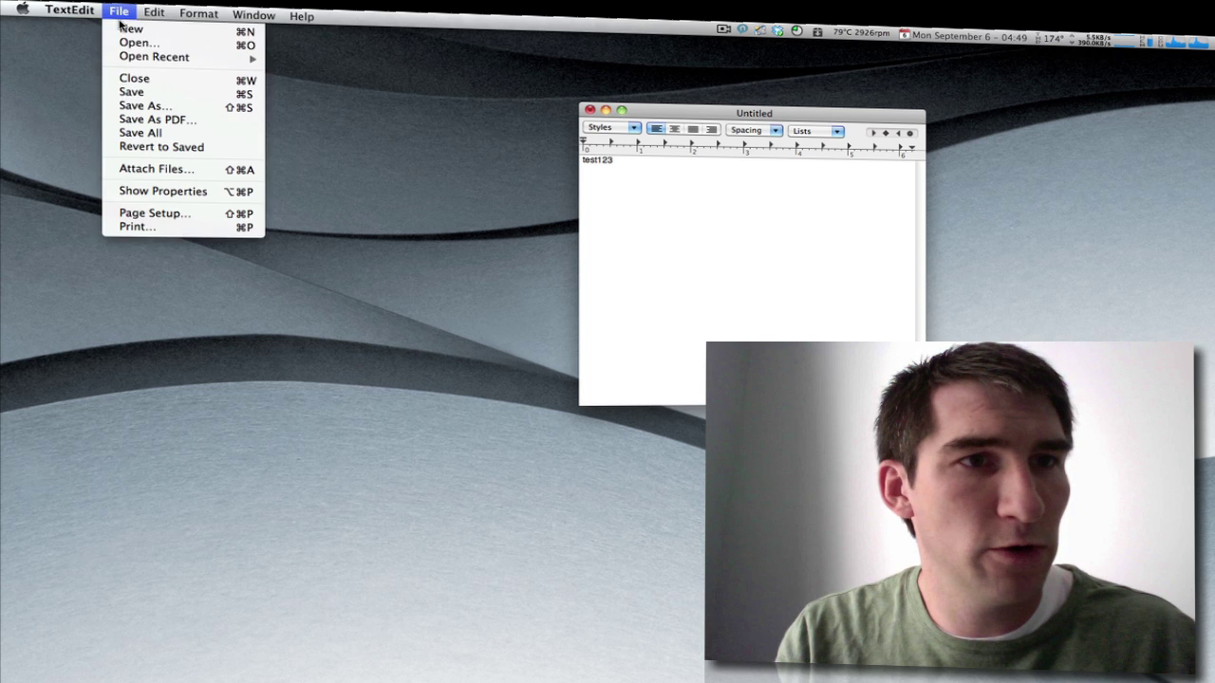
pyautogui.click(150, 89)
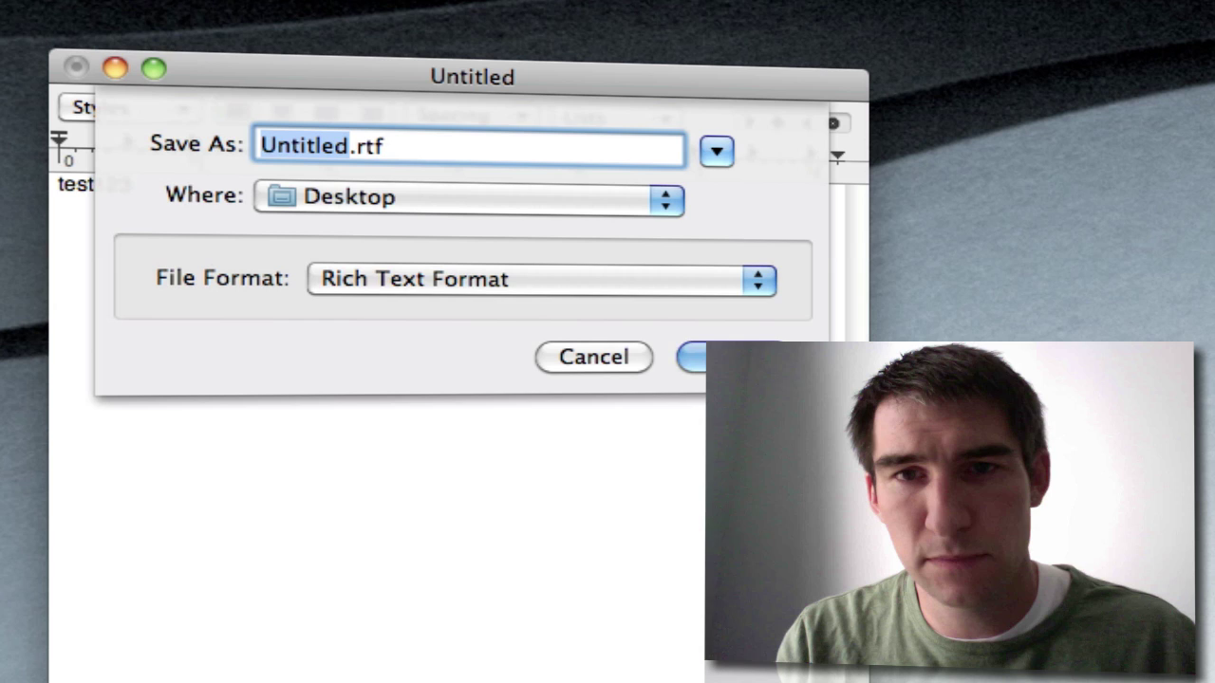
pyautogui.press('Return')
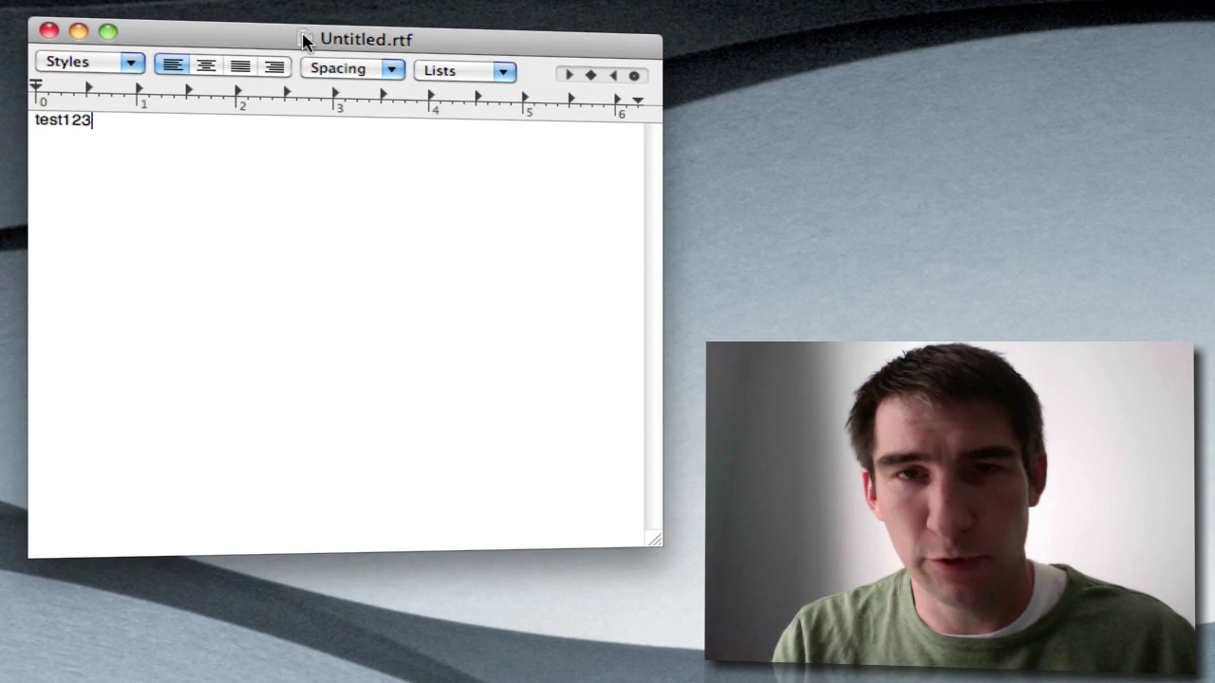
# Drag the title-bar proxy icon out to make an Untitled.rtf alias and an Untitled 2.rtf copy.
pyautogui.moveTo(310, 41); pyautogui.dragTo(949, 95)
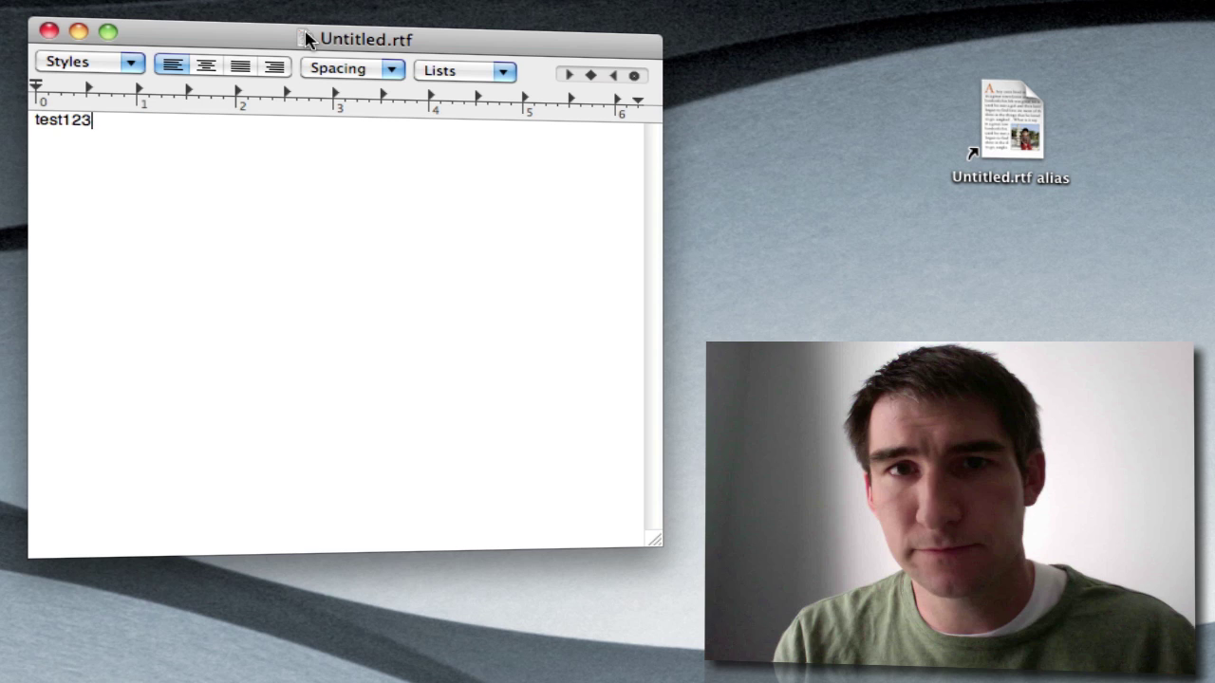
pyautogui.moveTo(305, 38); pyautogui.dragTo(1015, 236)
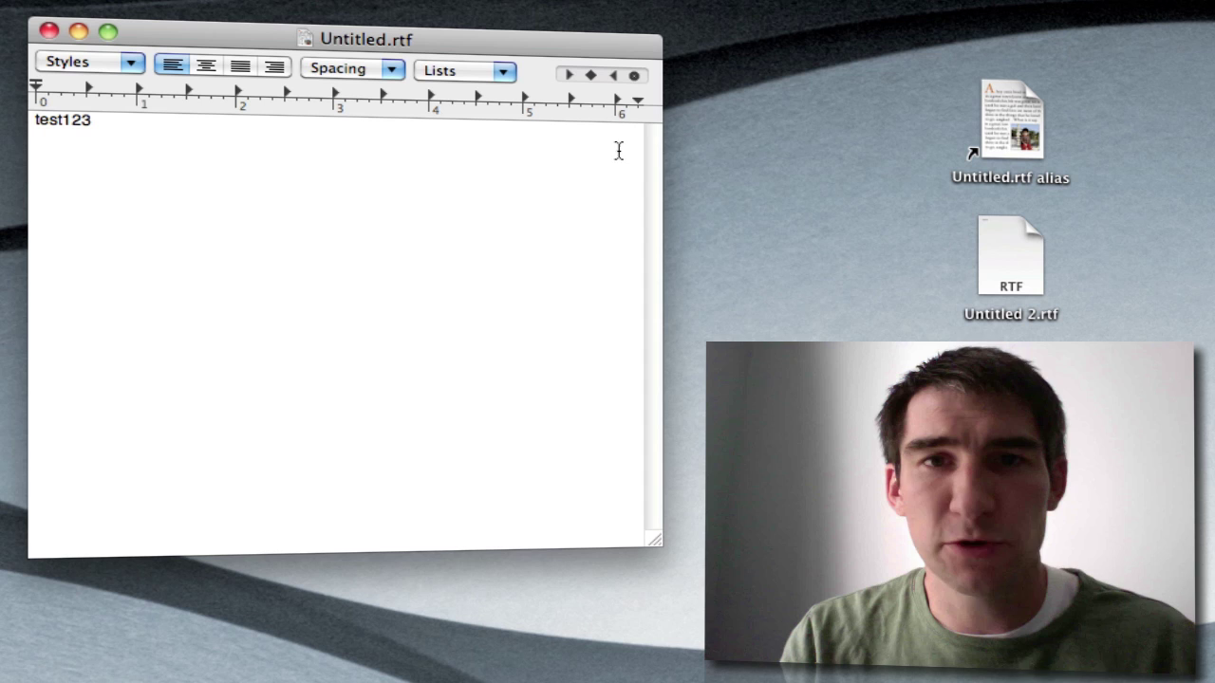
# Open the home folder in Finder from the document's title-bar path menu.
pyautogui.keyDown('super'); pyautogui.click(306, 40); pyautogui.keyUp('super')
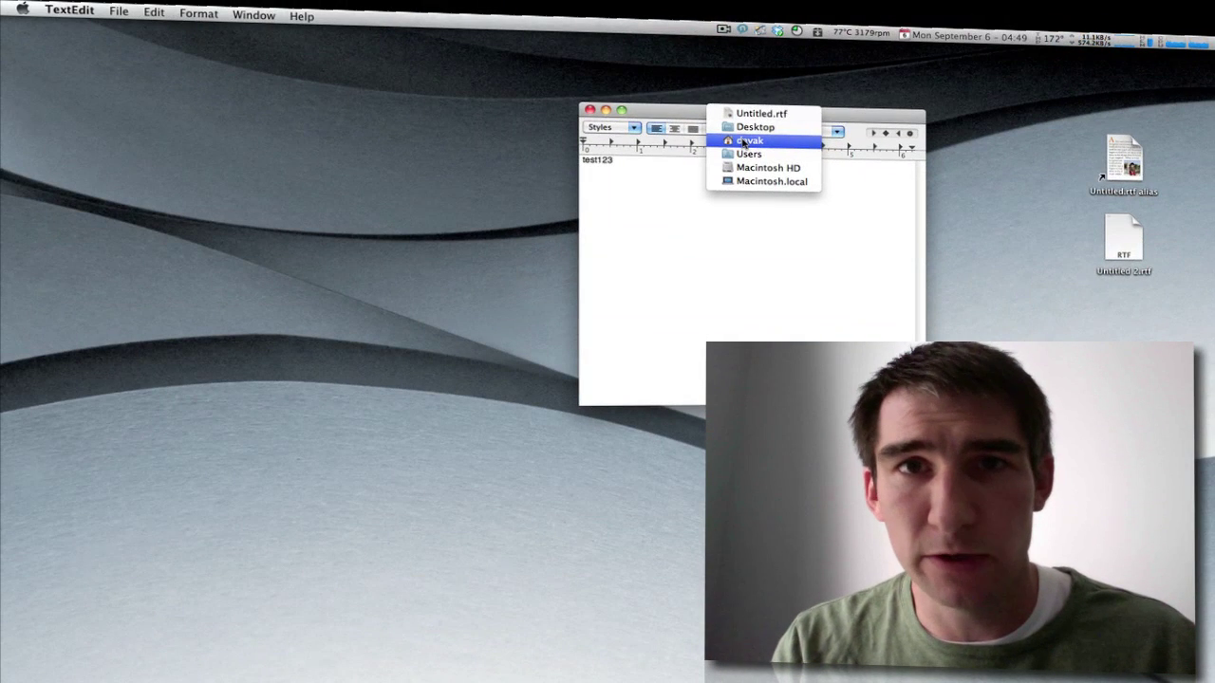
pyautogui.click(745, 142)
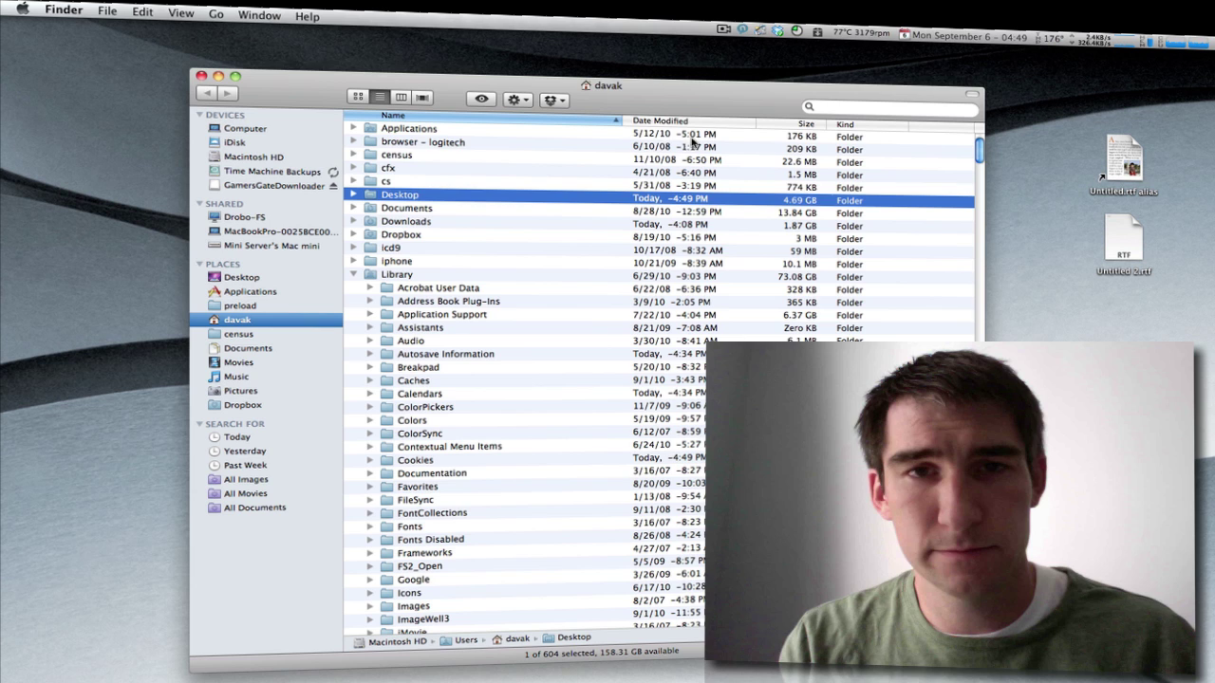
# Move the Finder home-folder window lower, then close it.
pyautogui.moveTo(662, 98); pyautogui.dragTo(671, 191)
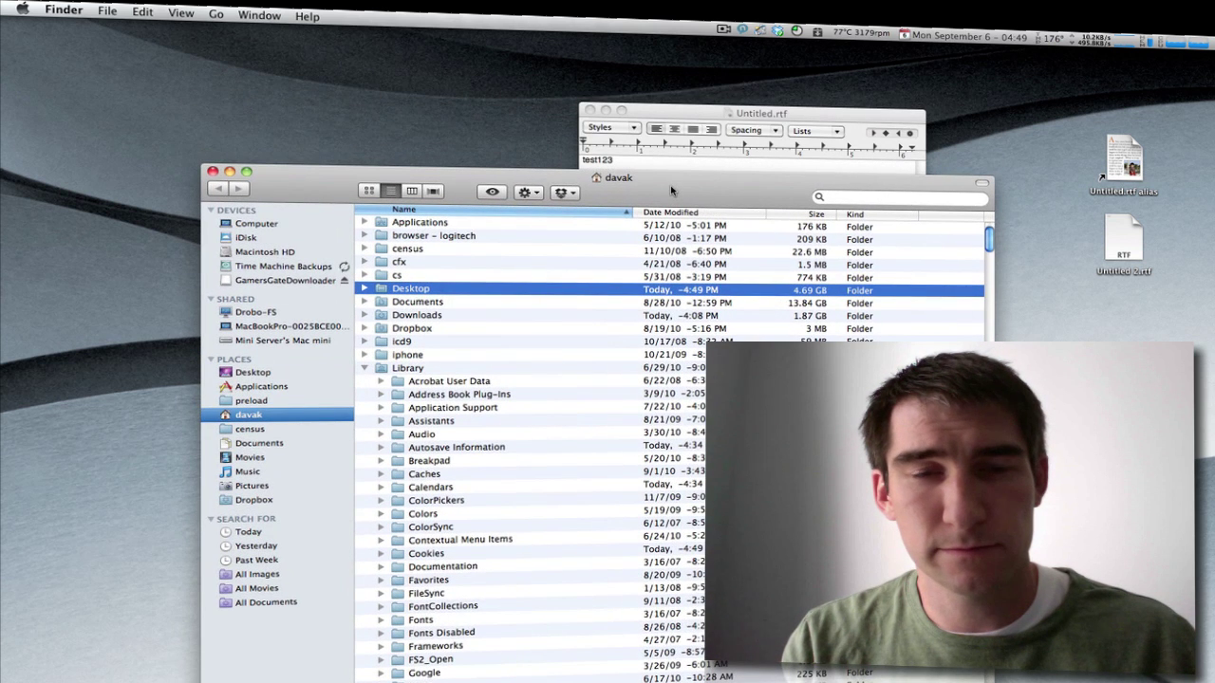
pyautogui.click(213, 172)
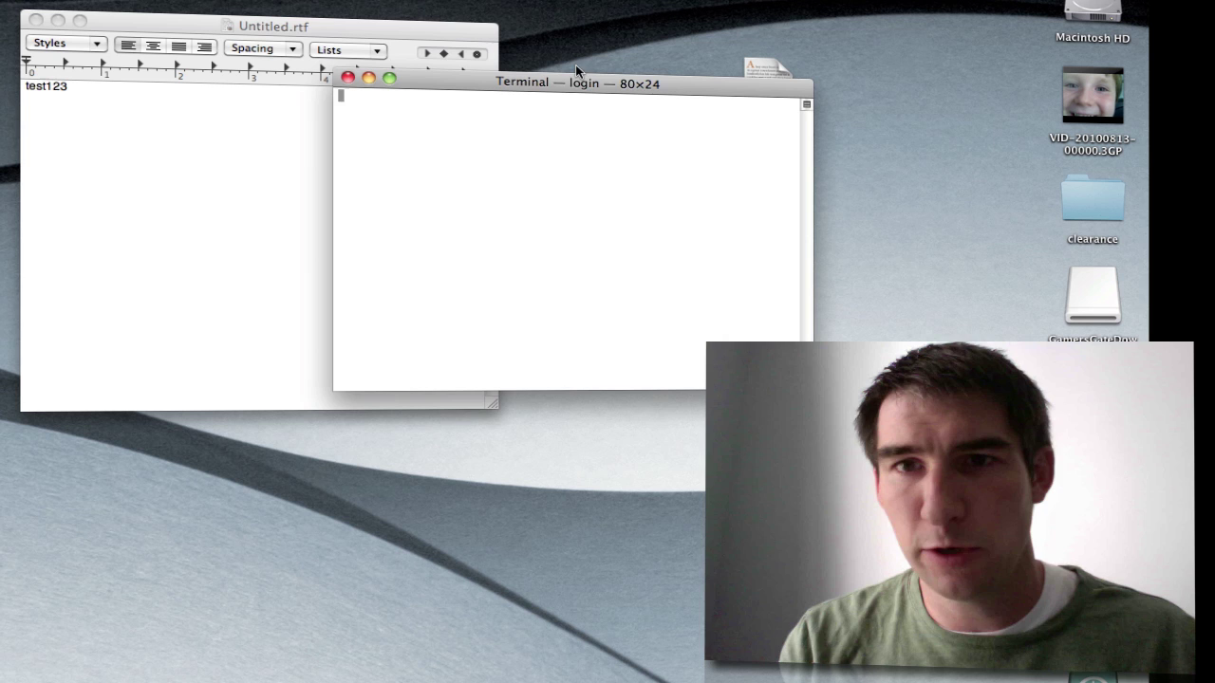
# Run cd with the document's dragged-in path, trimmed to the Desktop folder, in Terminal.
pyautogui.moveTo(560, 88); pyautogui.dragTo(754, 436)
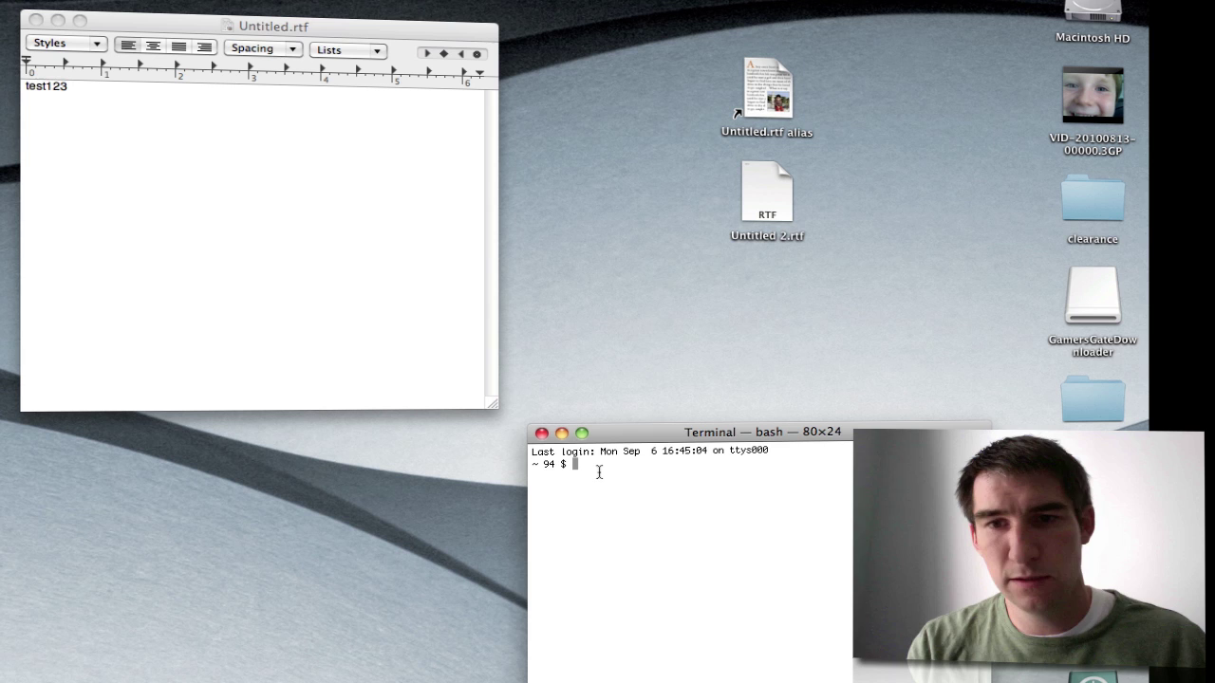
pyautogui.write('cd')
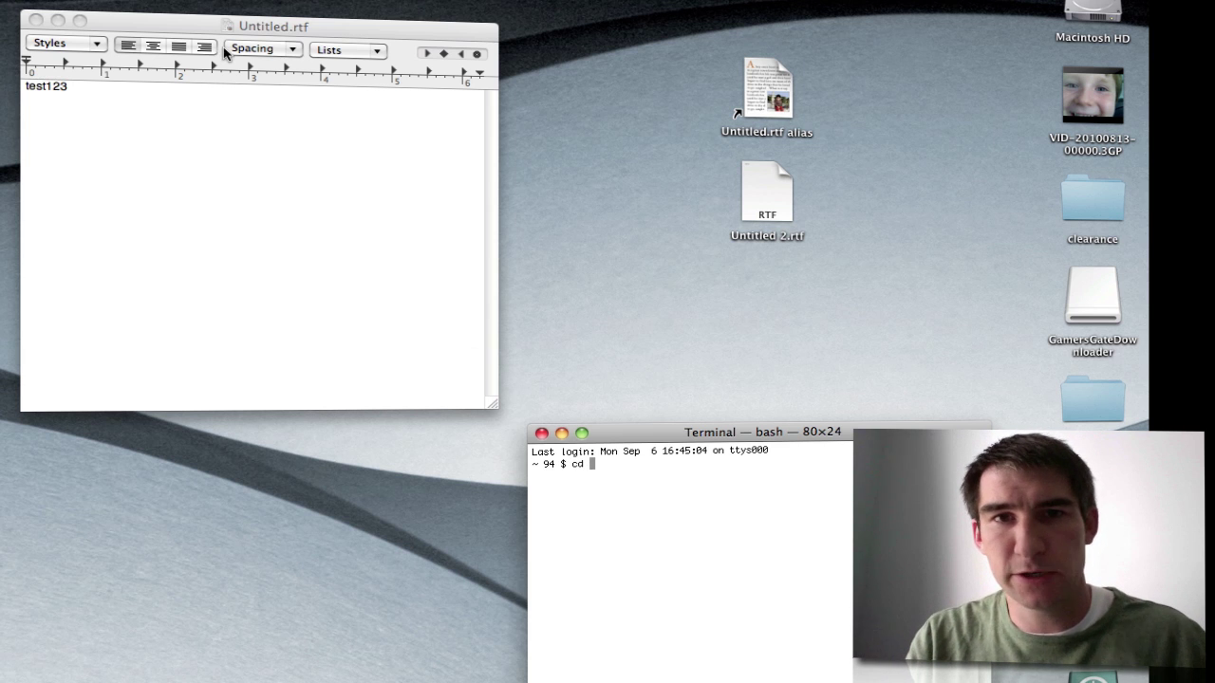
pyautogui.moveTo(233, 26); pyautogui.dragTo(693, 464)
pyautogui.press('BackSpace')
pyautogui.press('BackSpace')
pyautogui.press('BackSpace')
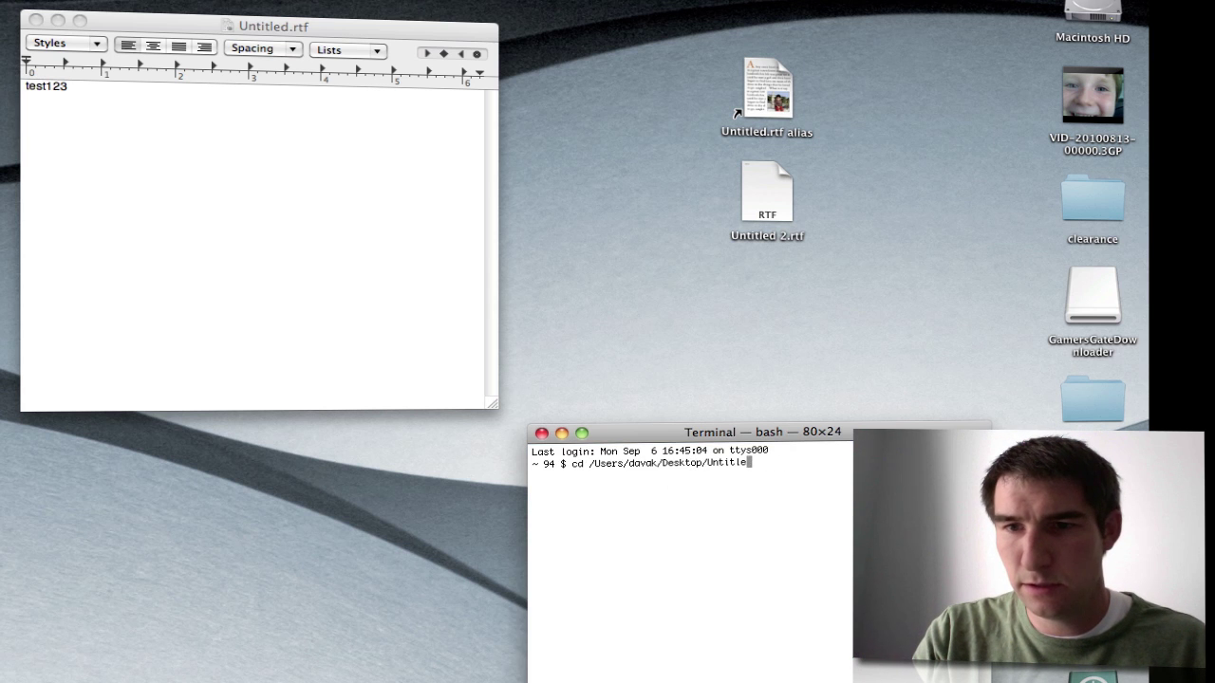
pyautogui.press('Return')
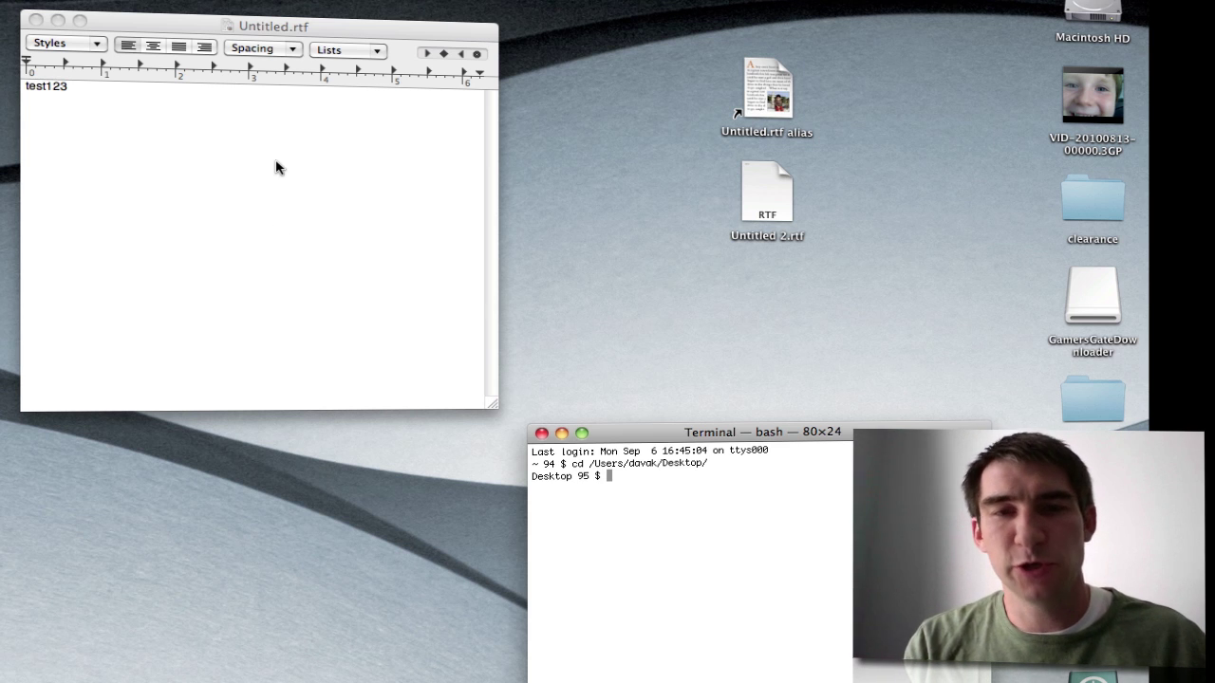
pyautogui.click(202, 25)
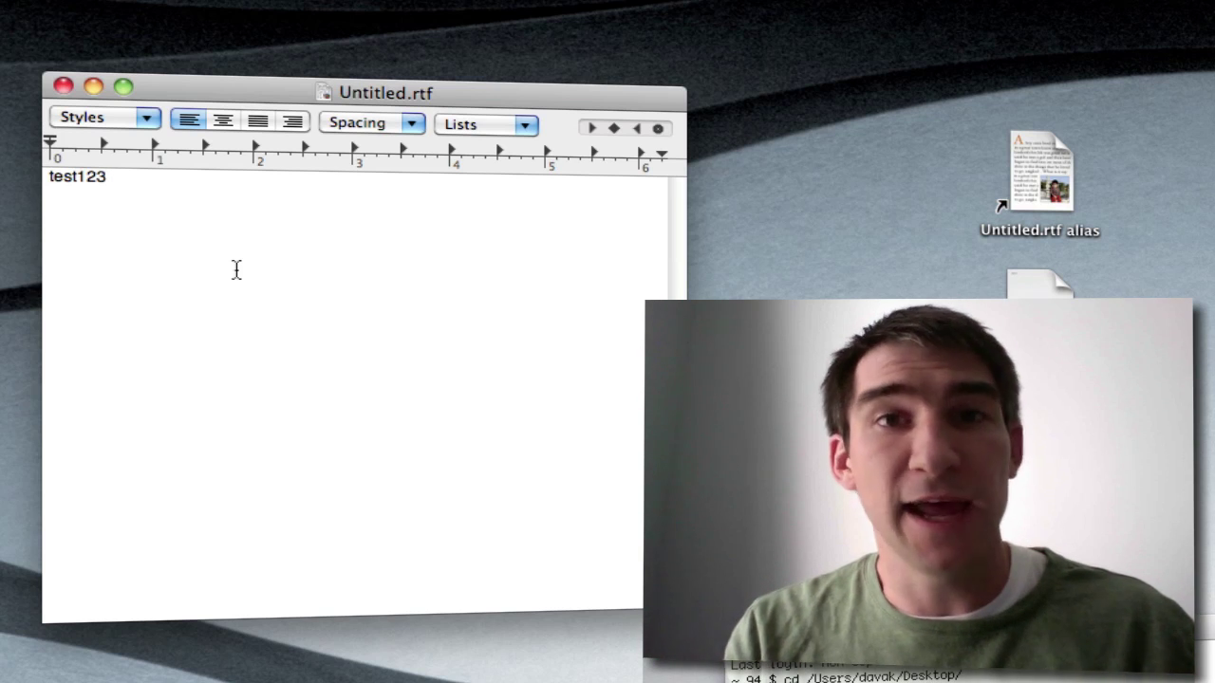
# Type 'changes' on a new line below test123, then view the title-bar folder path.
pyautogui.press('Return')
pyautogui.press('Return')
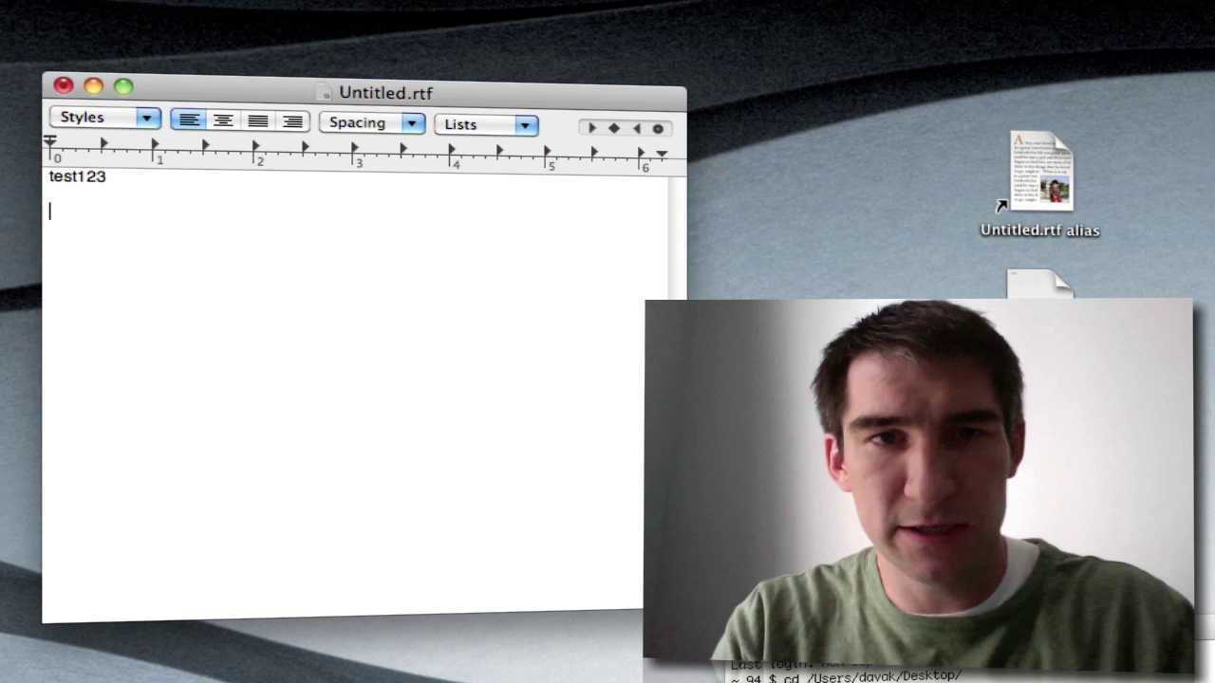
pyautogui.write('changes')
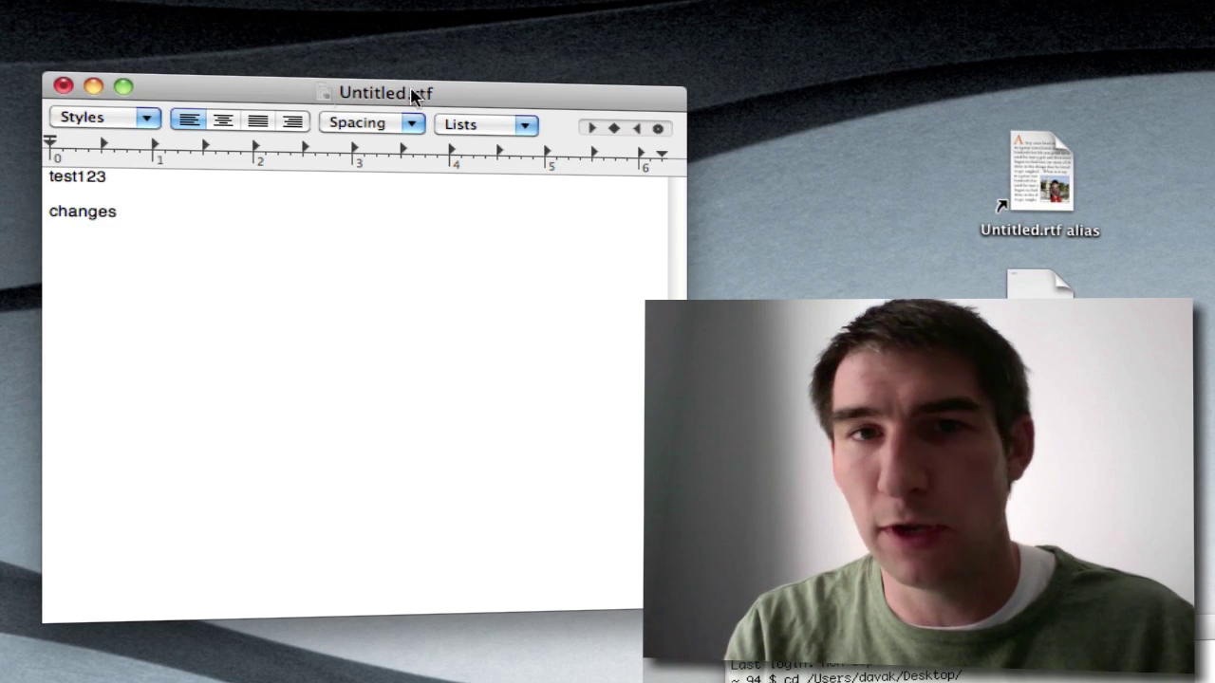
pyautogui.keyDown('super'); pyautogui.click(328, 93); pyautogui.keyUp('super')
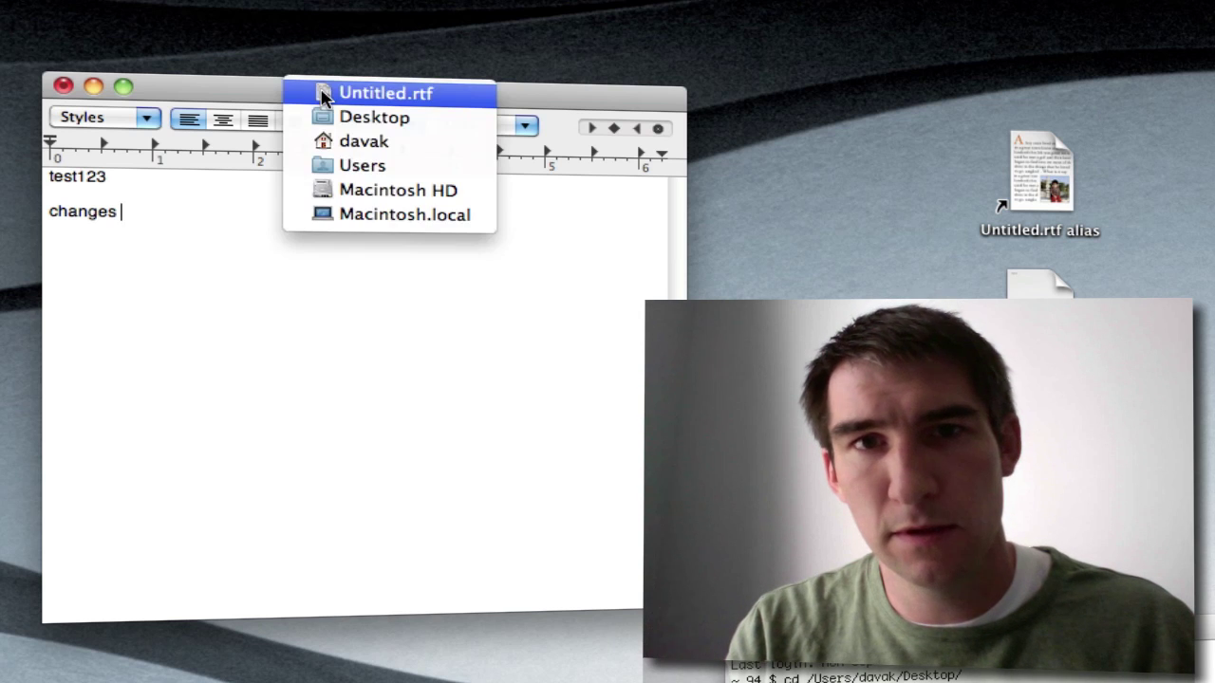
pyautogui.click(259, 103)
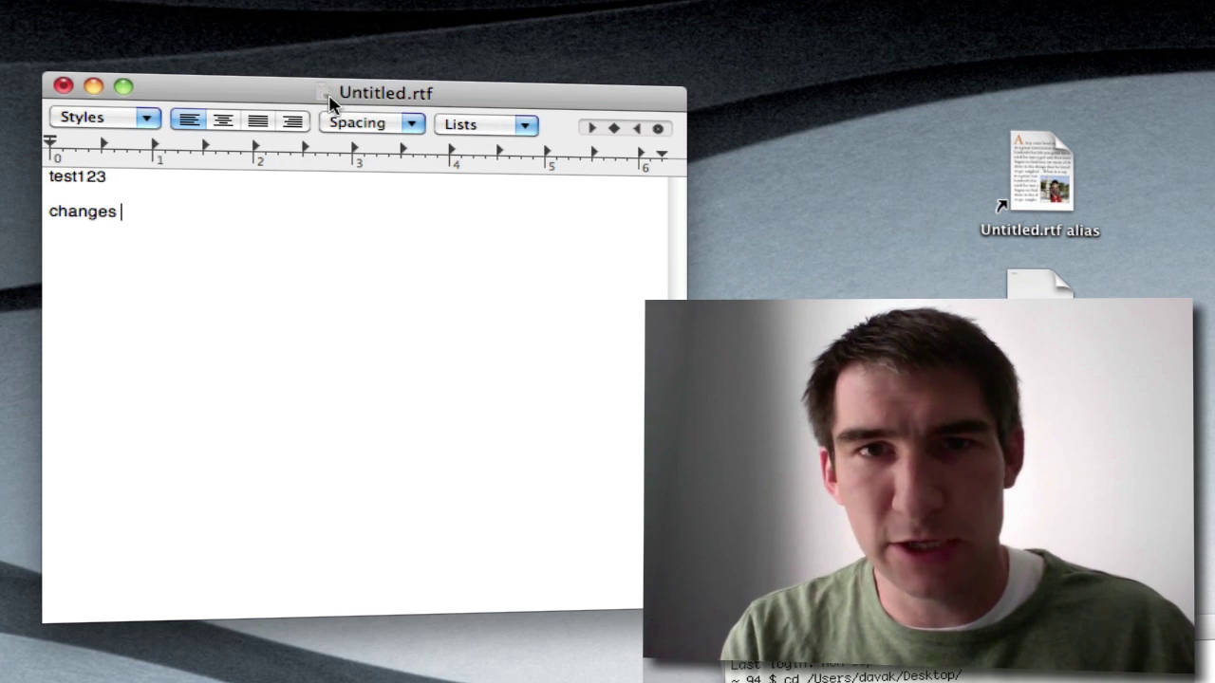
pyautogui.keyDown('super'); pyautogui.click(327, 95); pyautogui.keyUp('super')
pyautogui.click(435, 23)
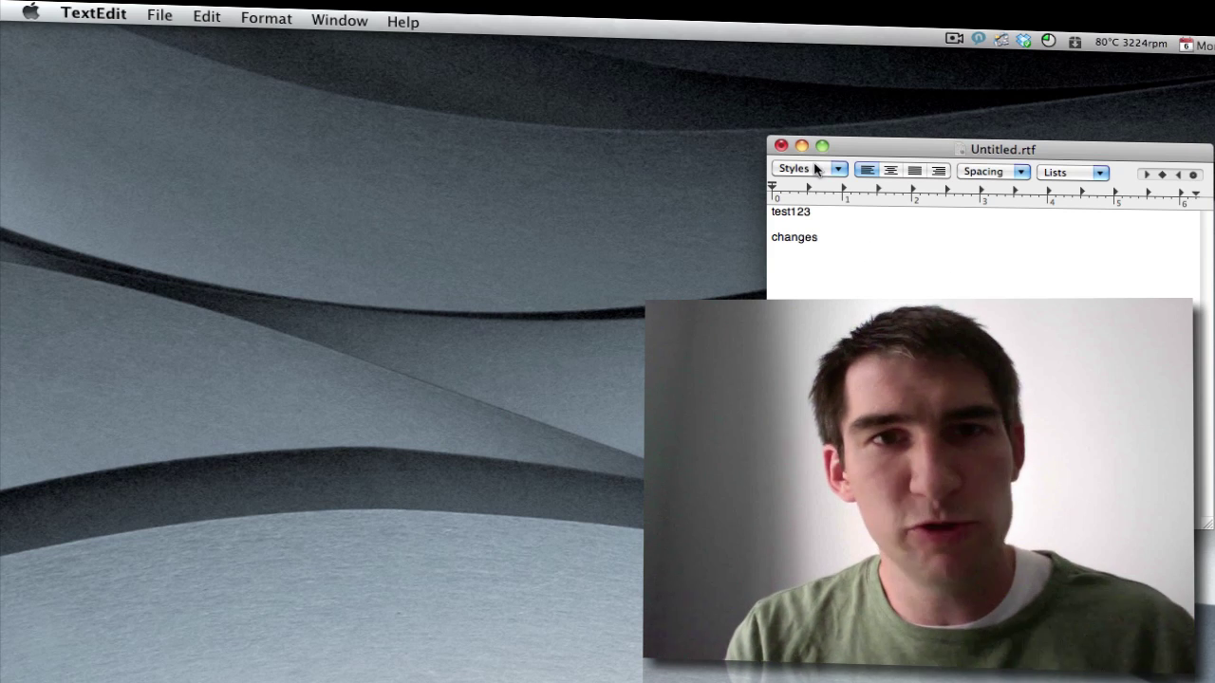
# Save the edited document and drag a second alias, Untitled.rtf alias 2, to the desktop.
pyautogui.click(160, 15)
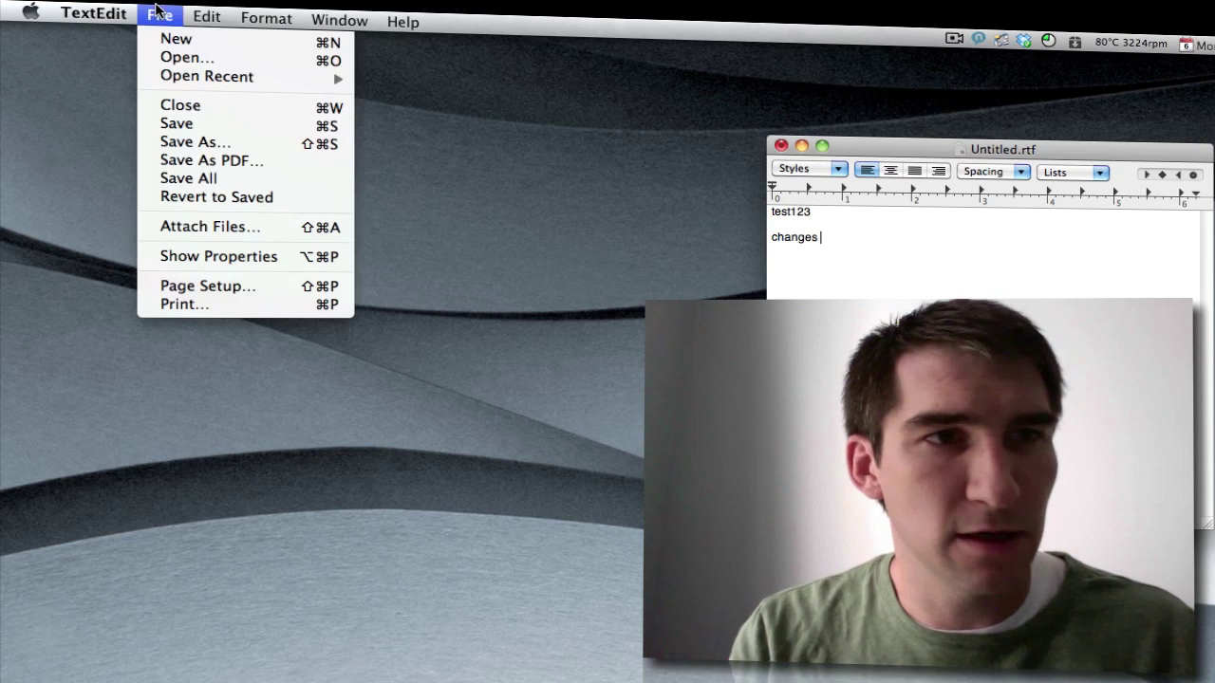
pyautogui.click(201, 133)
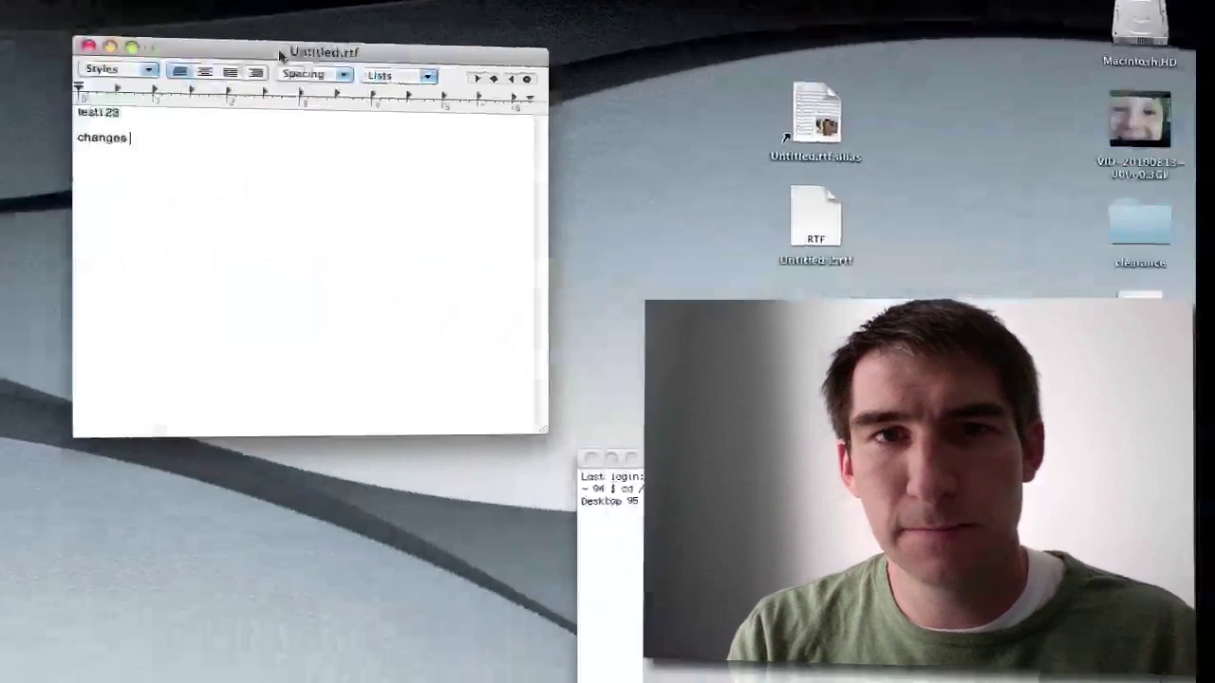
pyautogui.moveTo(250, 48); pyautogui.dragTo(712, 123)
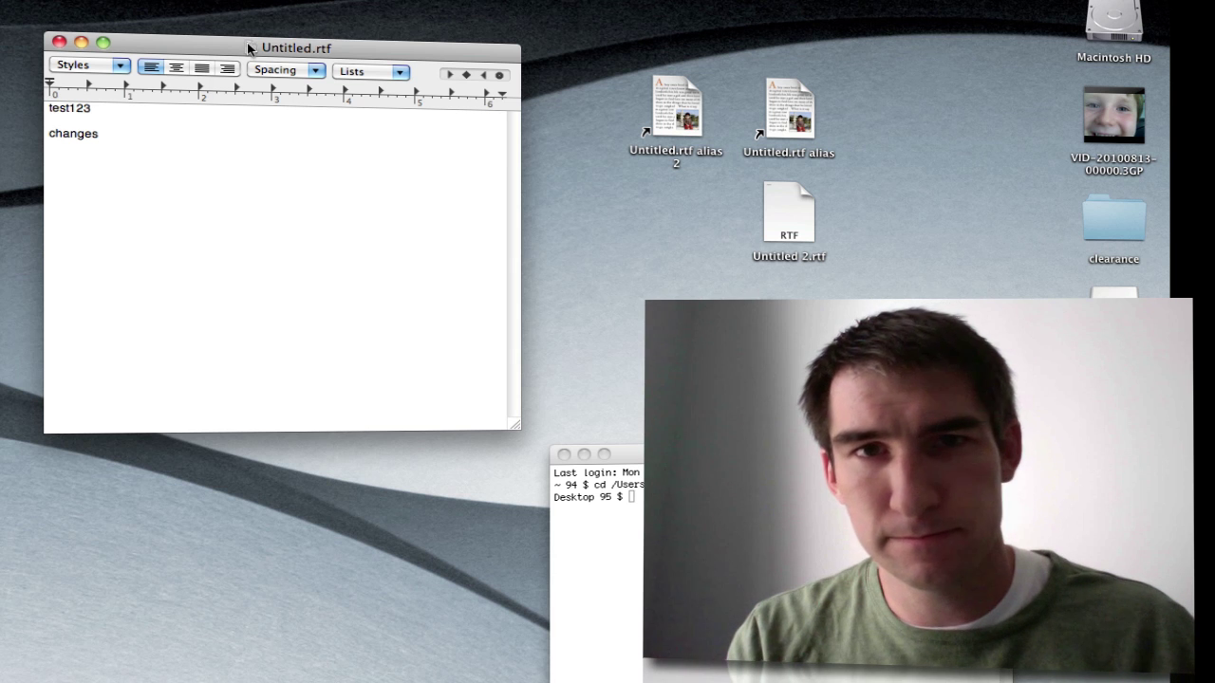
# Add another copy, Untitled 3.rtf, to the desktop and nudge the window up-left.
pyautogui.keyDown('super'); pyautogui.click(250, 47); pyautogui.keyUp('super')
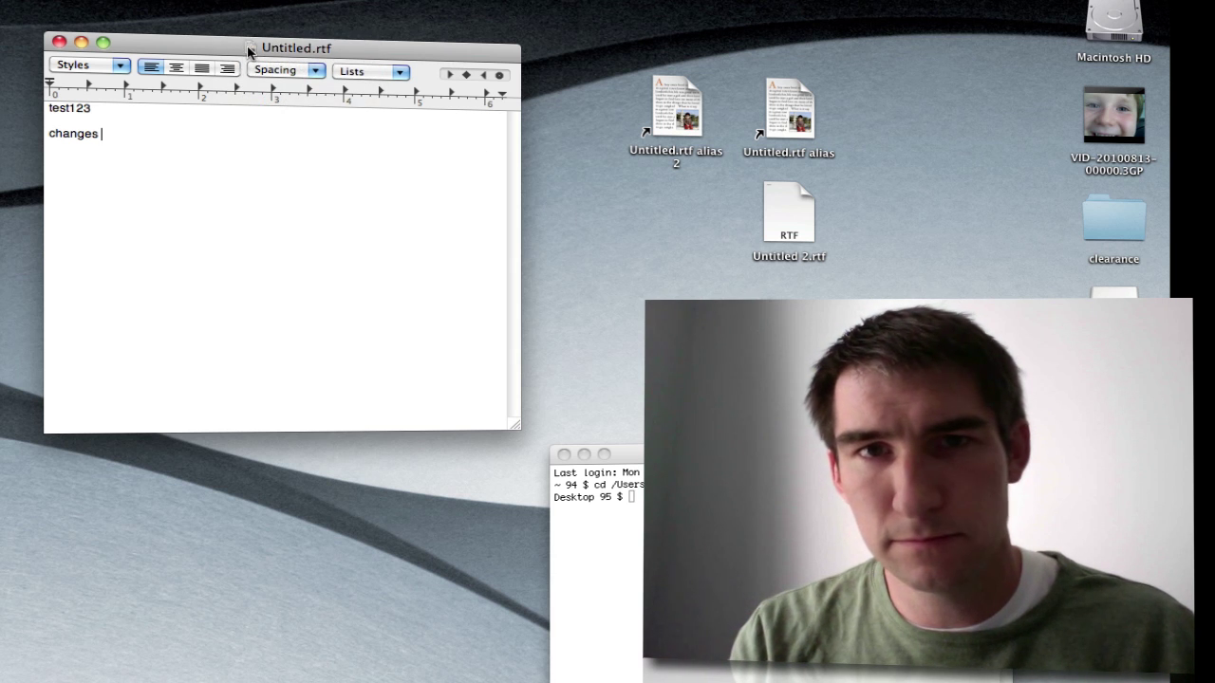
pyautogui.moveTo(251, 48); pyautogui.dragTo(650, 210)
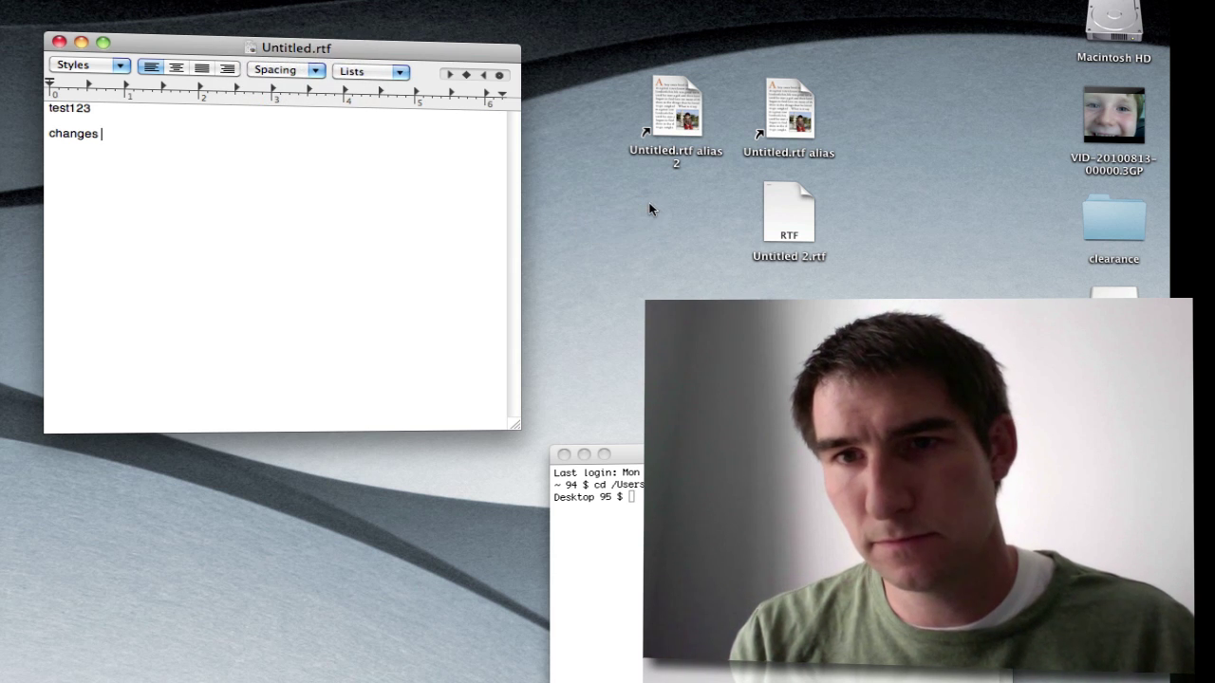
pyautogui.moveTo(366, 54)
pyautogui.mouseDown()
pyautogui.moveTo(333, 32)
pyautogui.moveTo(356, 49)
pyautogui.mouseUp()
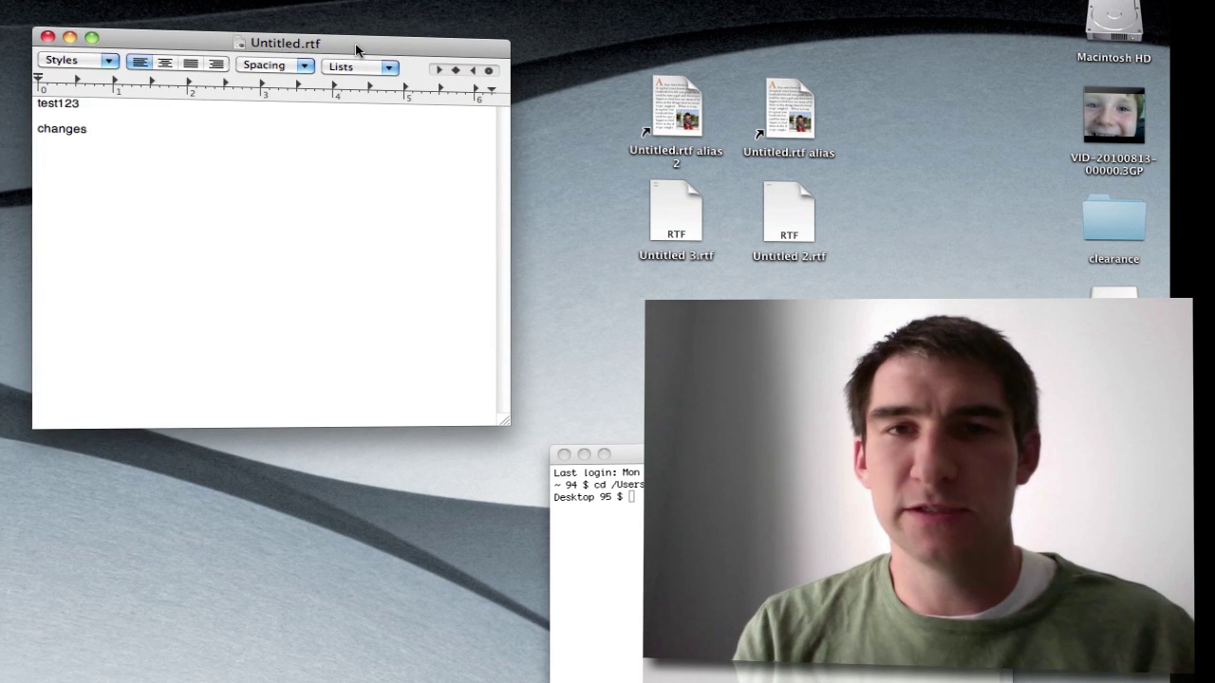